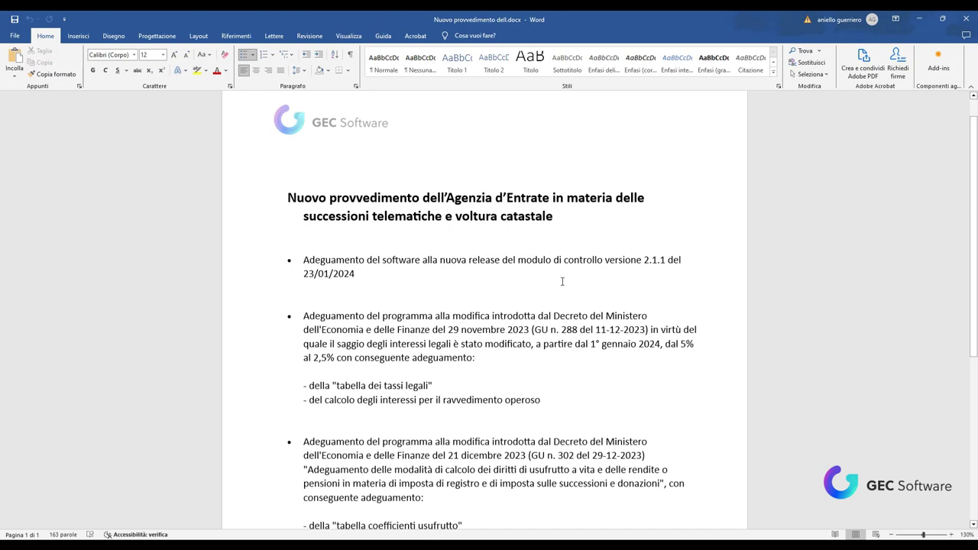
# Step: Highlight the release date 23/01/2024 and the control module version 2.1.1 in the first bullet of the document
pyautogui.scroll(-1, 591, 278)
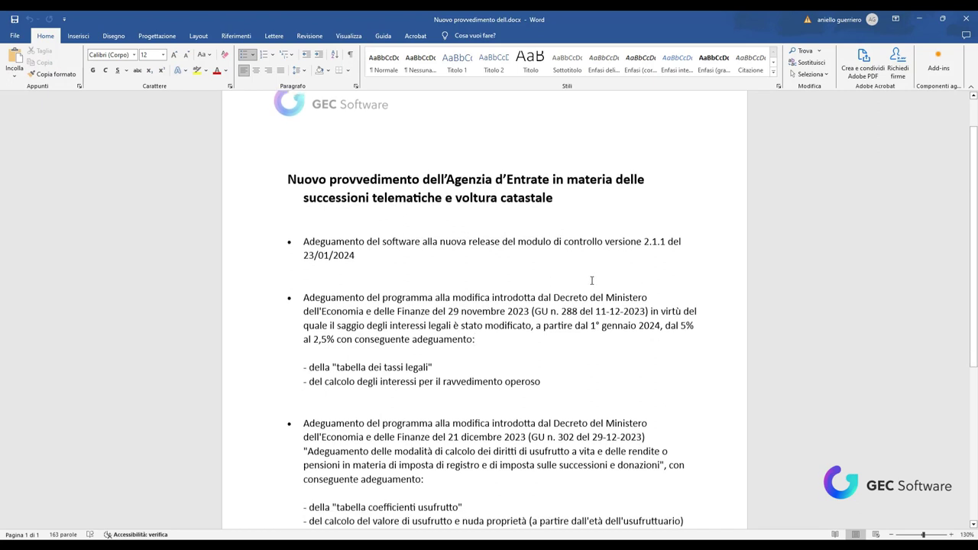
pyautogui.scroll(1, 479, 199)
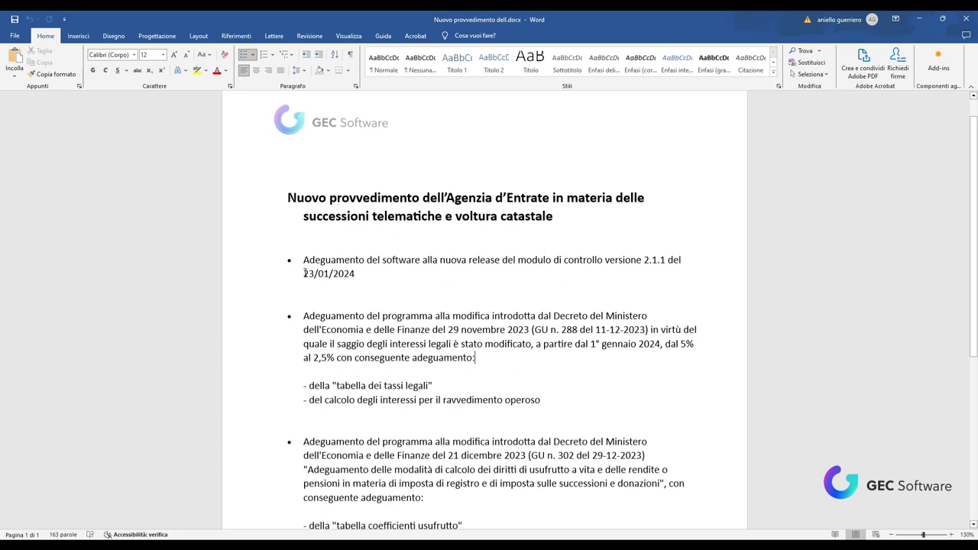
pyautogui.moveTo(305, 273); pyautogui.dragTo(354, 280)
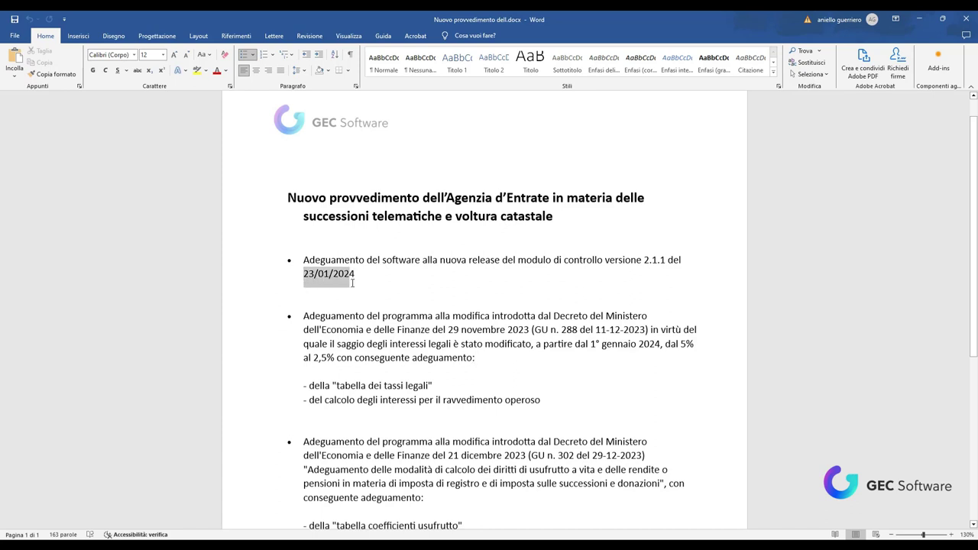
pyautogui.click(658, 288)
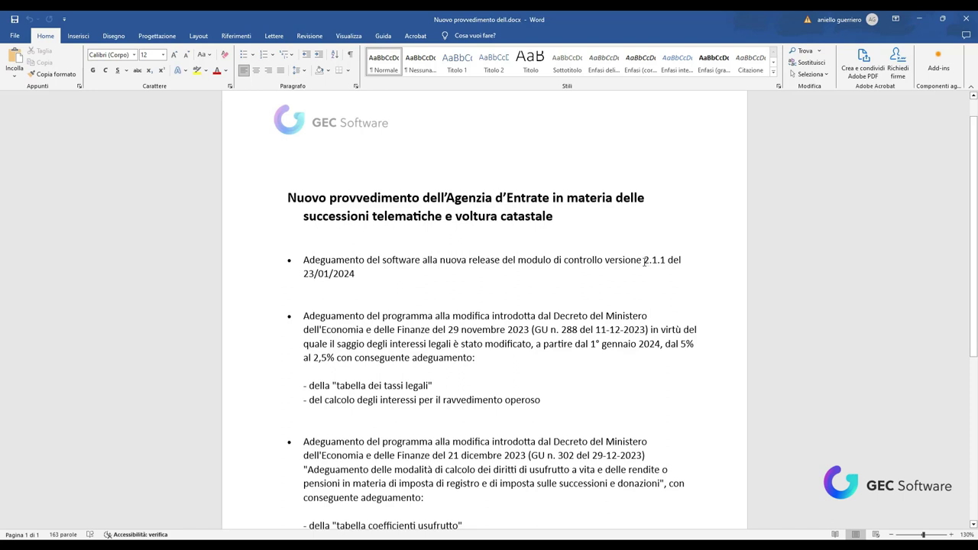
pyautogui.moveTo(644, 261); pyautogui.dragTo(666, 261)
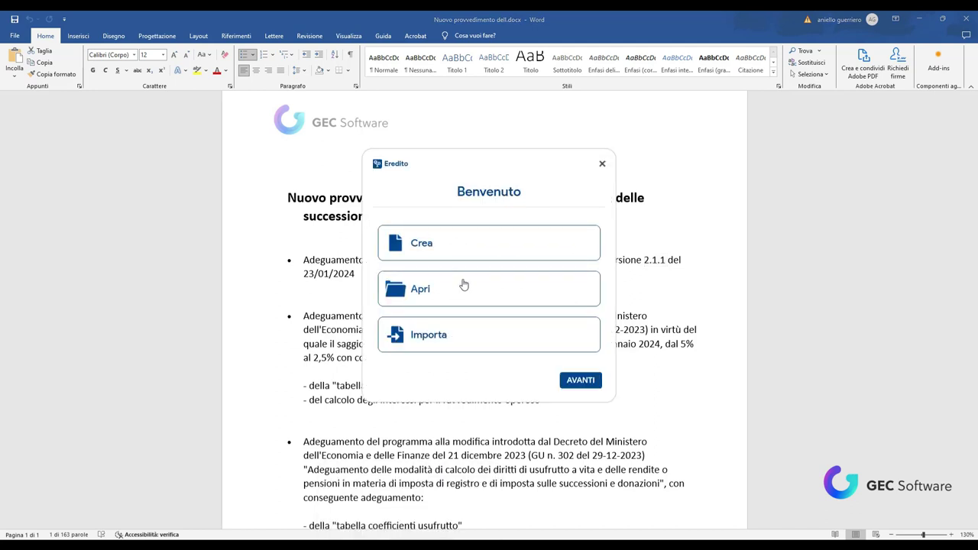
# Step: Switch to Eredito and open the first succession file listed under today in the Download folder
pyautogui.click(461, 289)
pyautogui.click(580, 380)
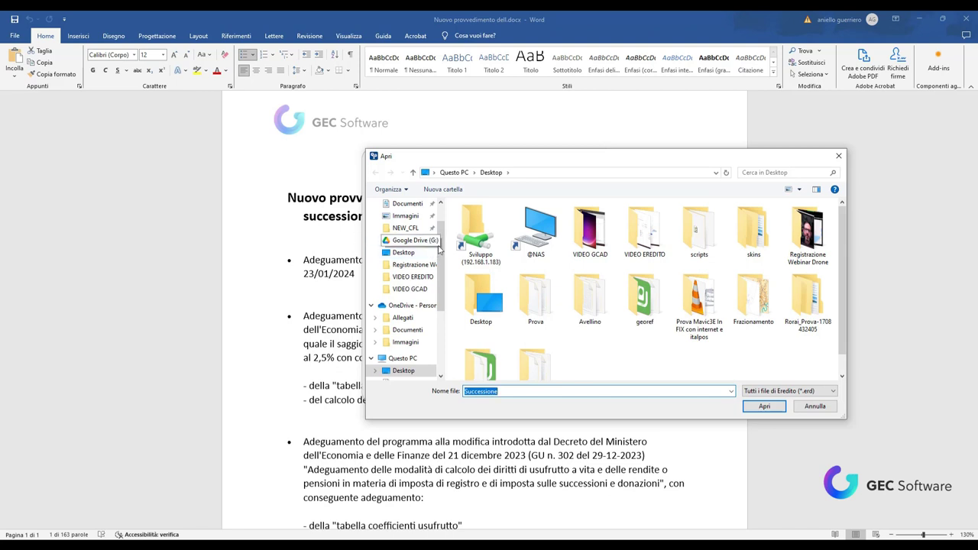
pyautogui.scroll(2, 428, 252)
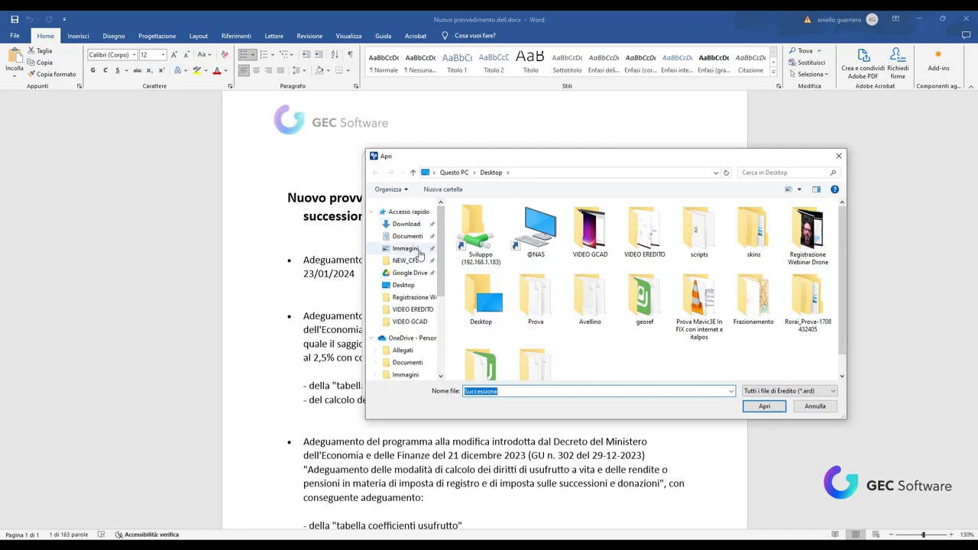
pyautogui.click(406, 223)
pyautogui.click(491, 235)
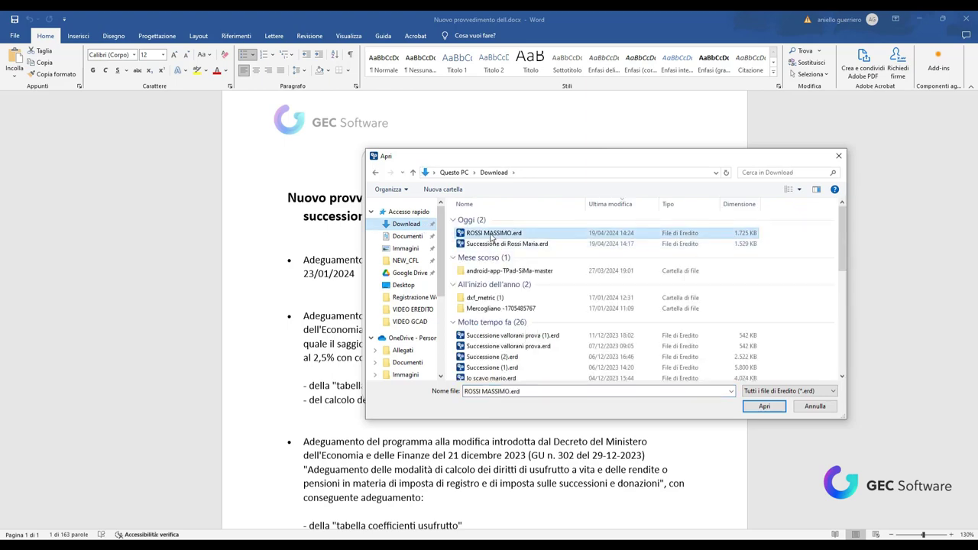
pyautogui.click(773, 407)
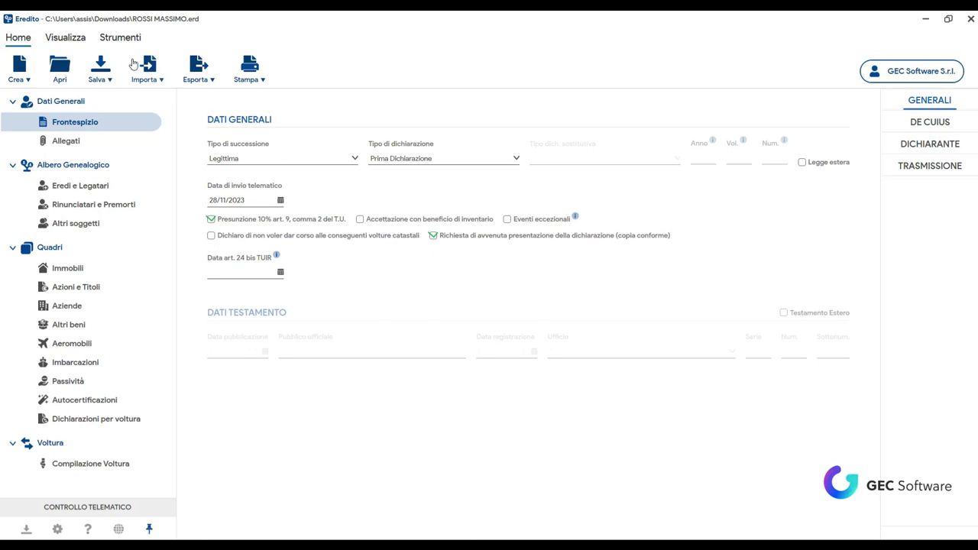
# Step: Export the succession as a .SUC file to the Desktop under the proposed name, replacing the existing file
pyautogui.click(200, 71)
pyautogui.moveTo(212, 108)
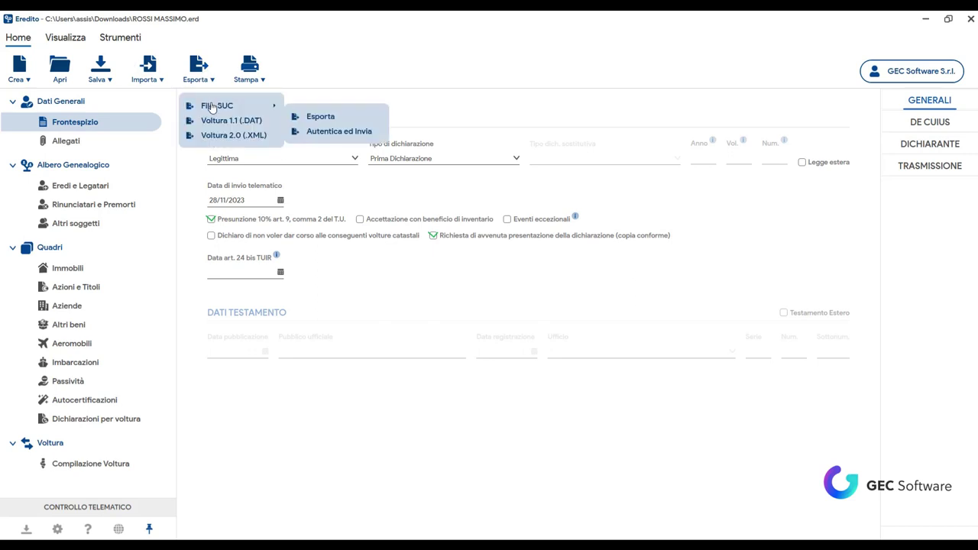
pyautogui.click(323, 116)
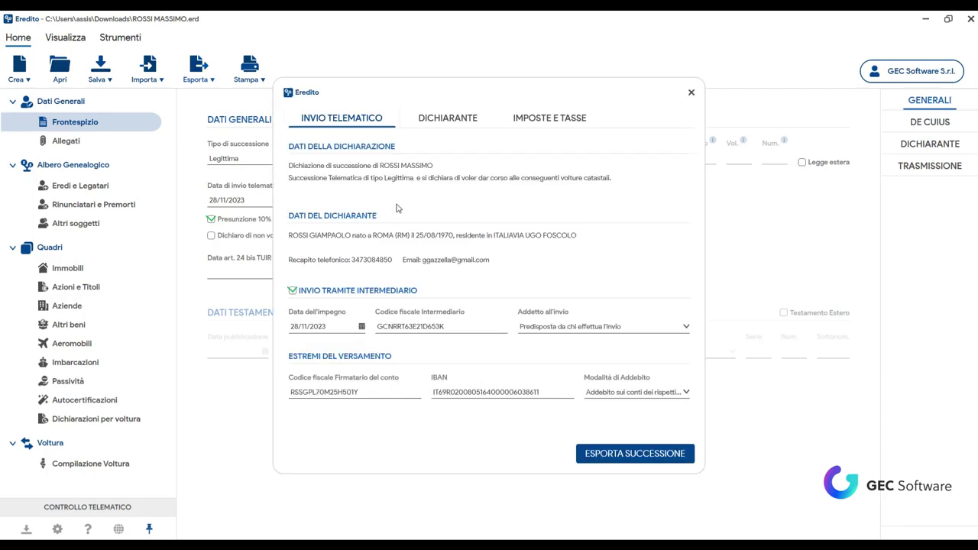
pyautogui.click(605, 459)
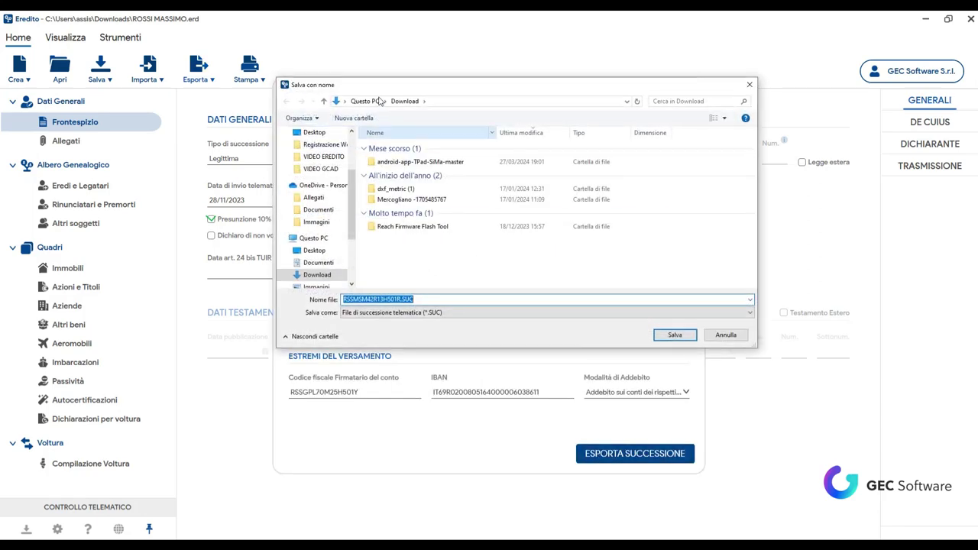
pyautogui.click(314, 132)
pyautogui.click(685, 340)
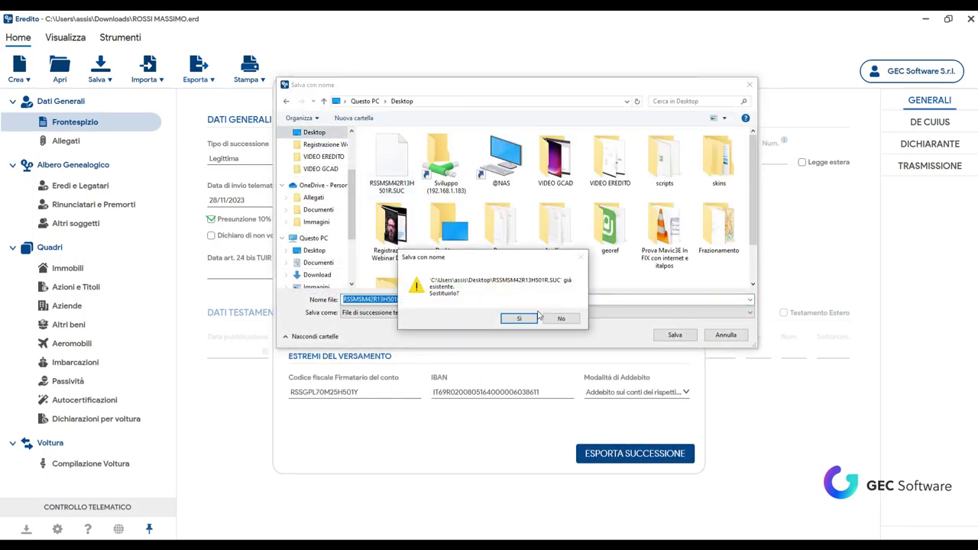
pyautogui.click(521, 321)
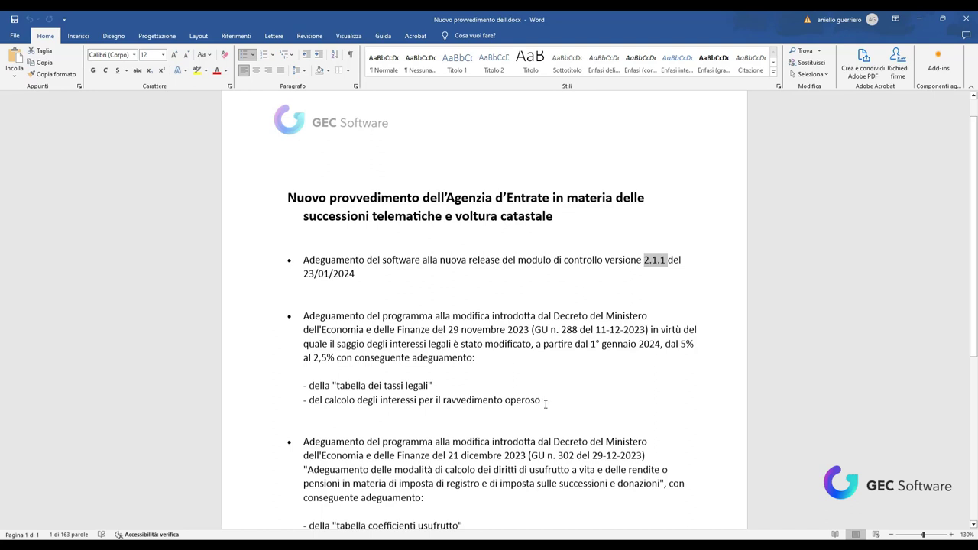
# Step: Read the document's notes on legal interest and usufruct, review the declaration check report, and close the report
pyautogui.scroll(-2, 564, 401)
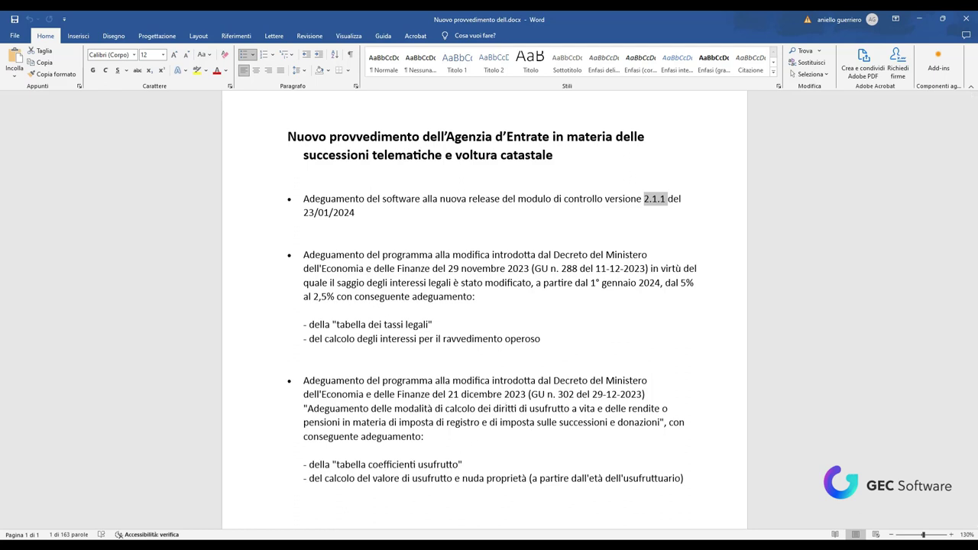
pyautogui.click(459, 505)
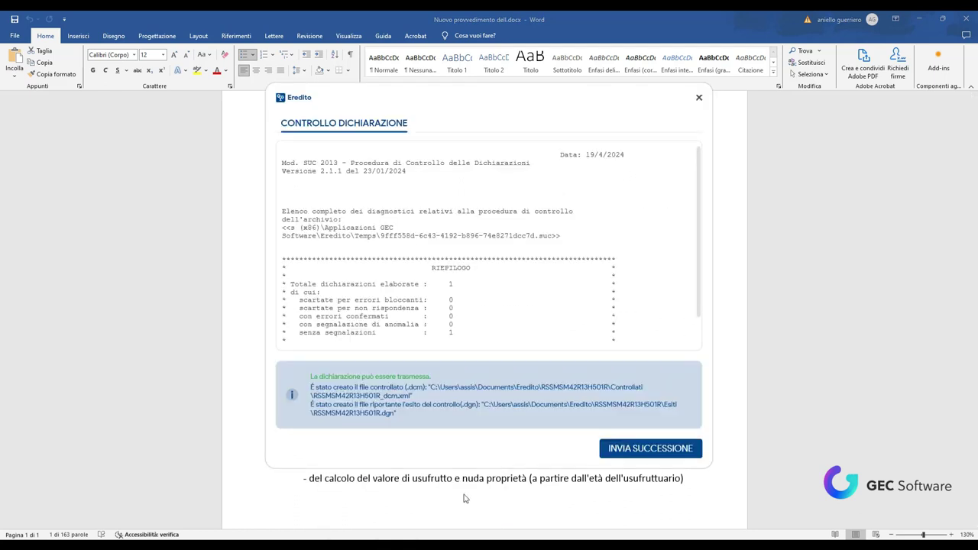
pyautogui.click(698, 98)
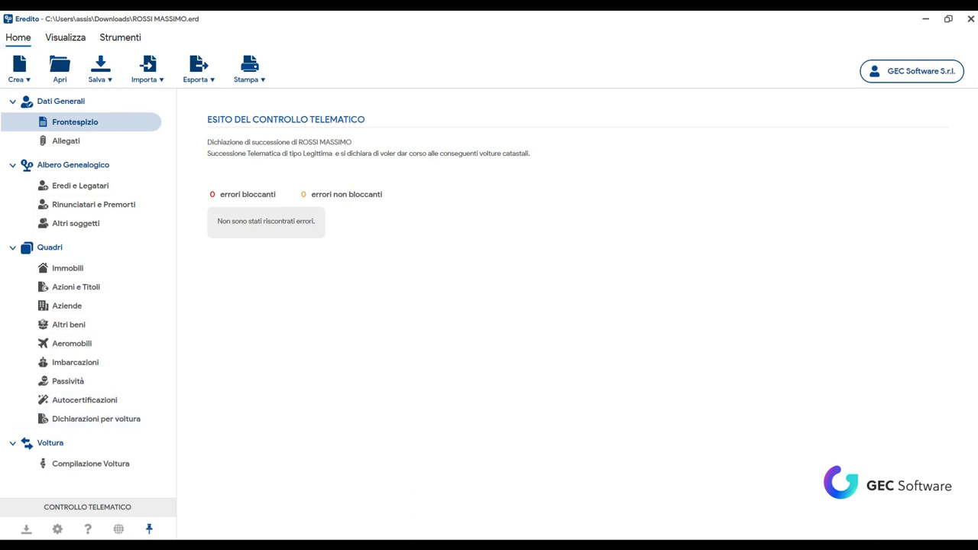
# Step: Enable Residenza Estera in the deceased's data, examine its residence cases, and disable the option again without choosing one
pyautogui.click(59, 40)
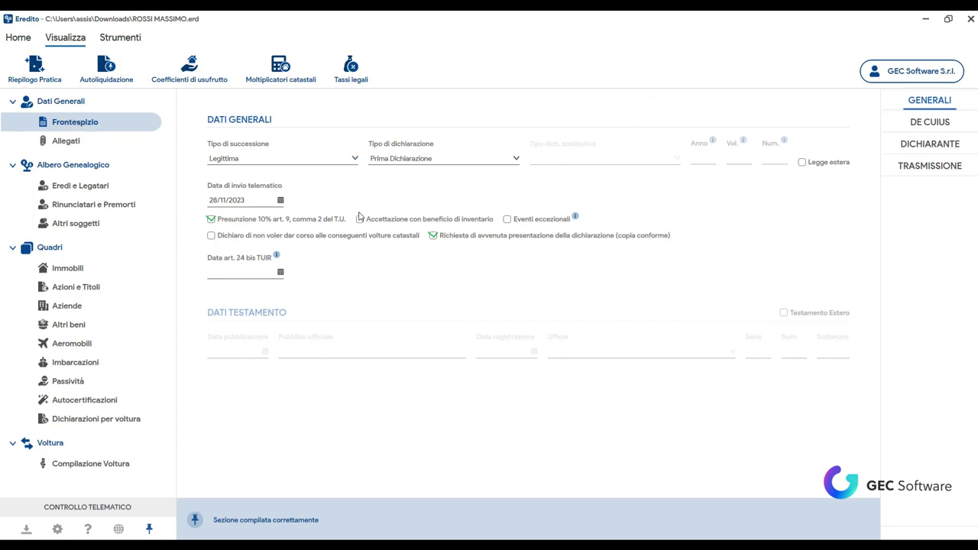
pyautogui.click(927, 124)
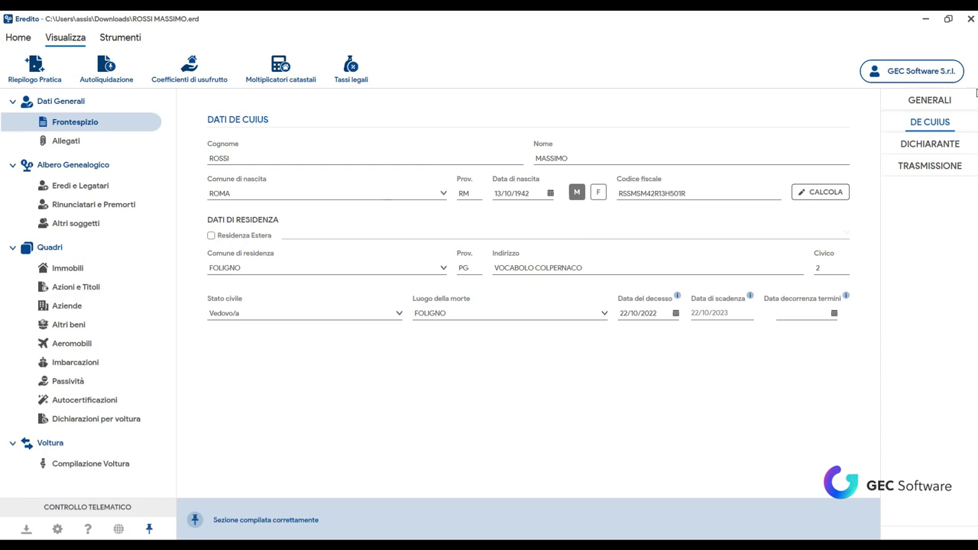
pyautogui.click(212, 236)
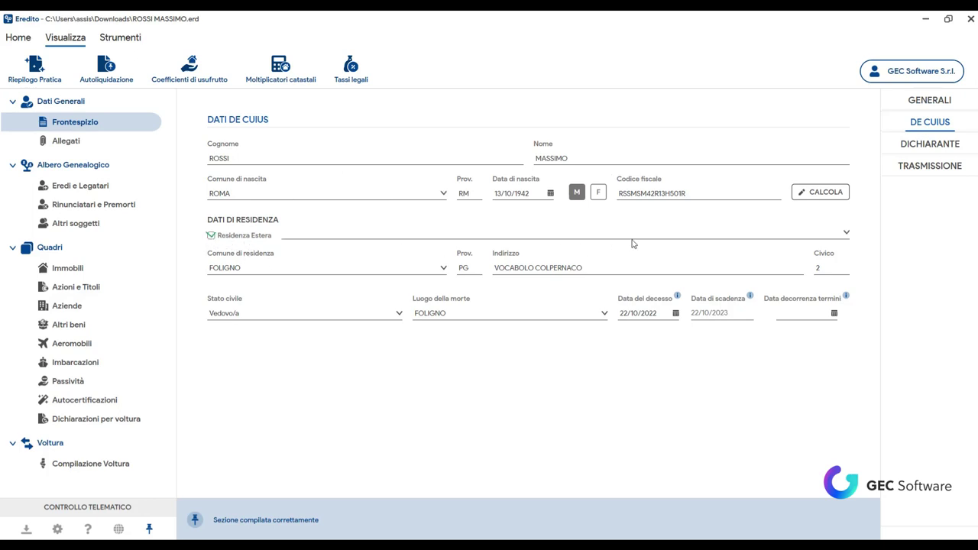
pyautogui.click(845, 235)
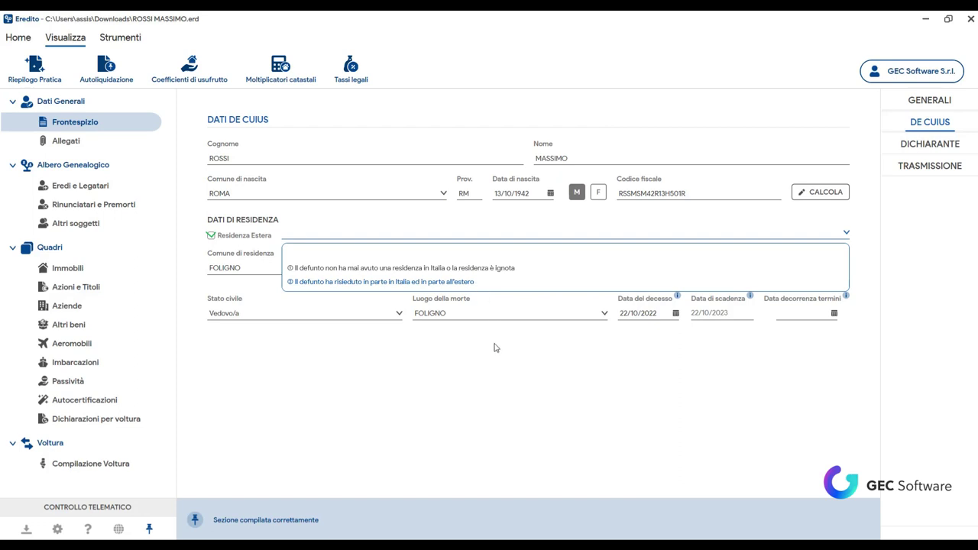
pyautogui.click(395, 368)
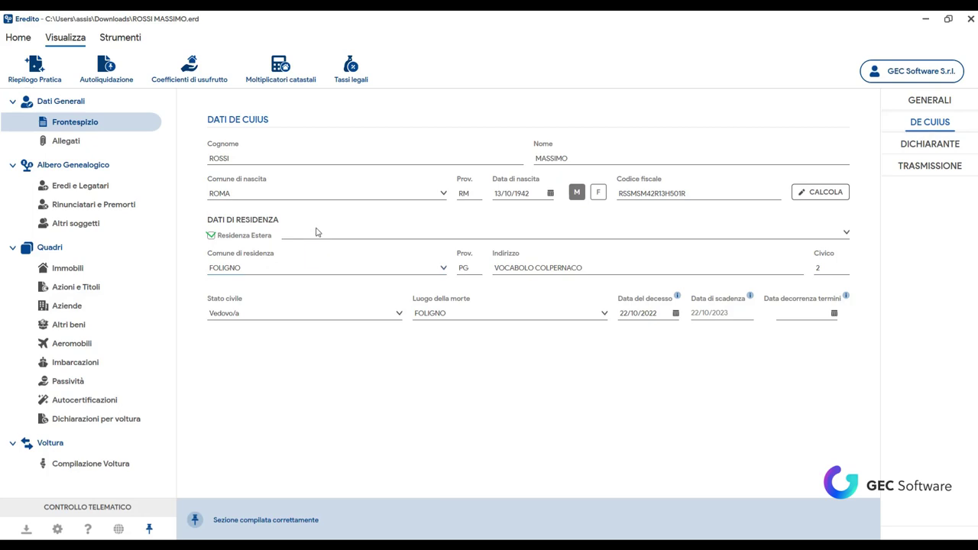
pyautogui.click(226, 237)
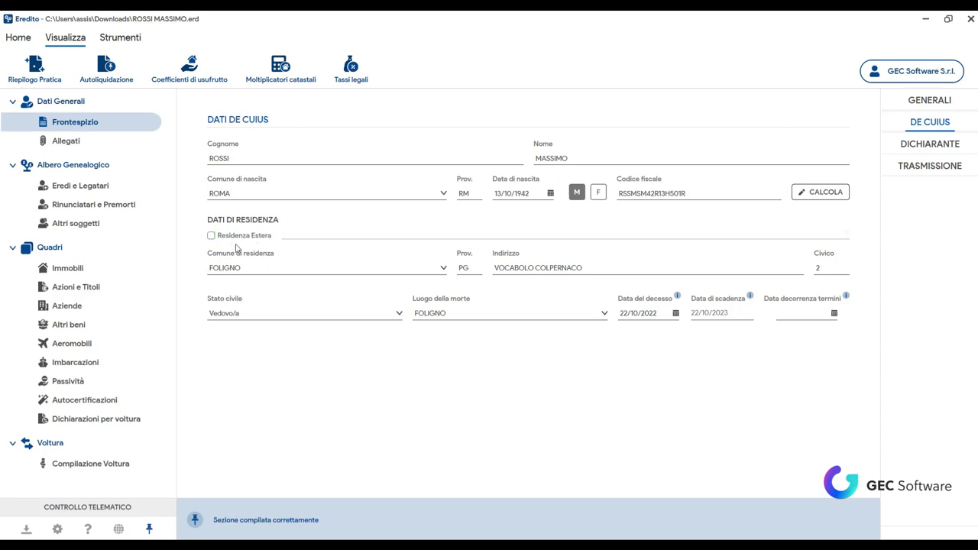
# Step: View the first descendant's personal data in the EA frame of Eredi e Legatari
pyautogui.click(75, 190)
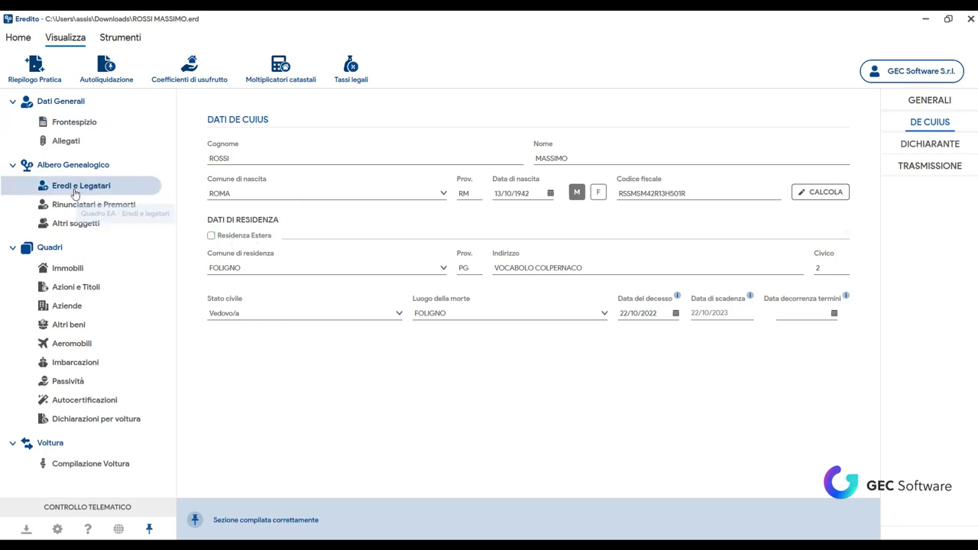
pyautogui.click(552, 336)
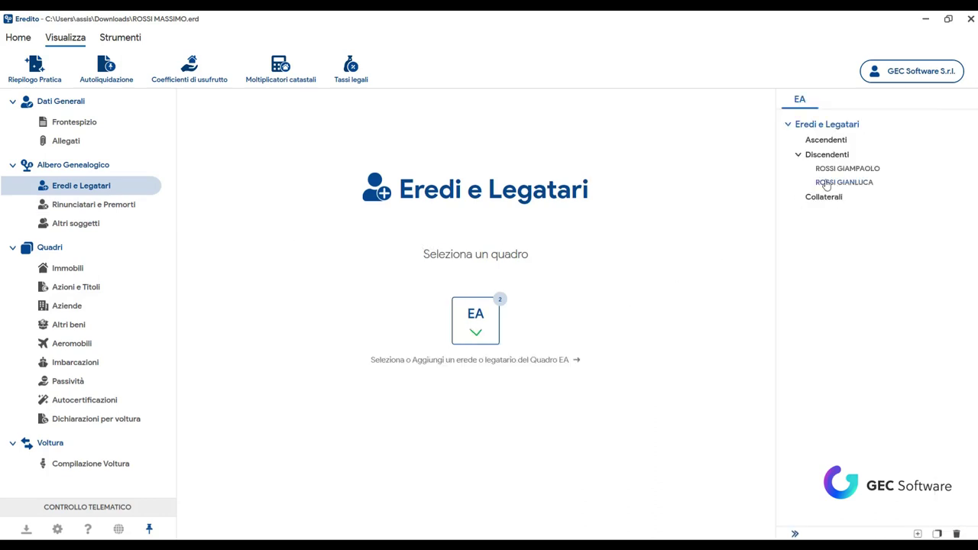
pyautogui.click(846, 169)
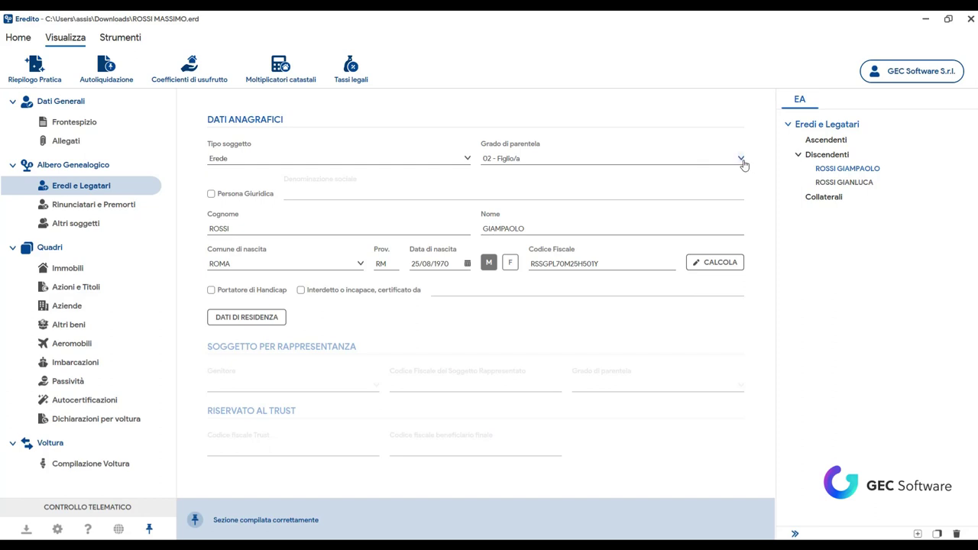
# Step: Add a new subject under Collaterali and examine the kinship degrees available, leaving the choice at 01 - Coniuge
pyautogui.rightClick(819, 199)
pyautogui.click(863, 224)
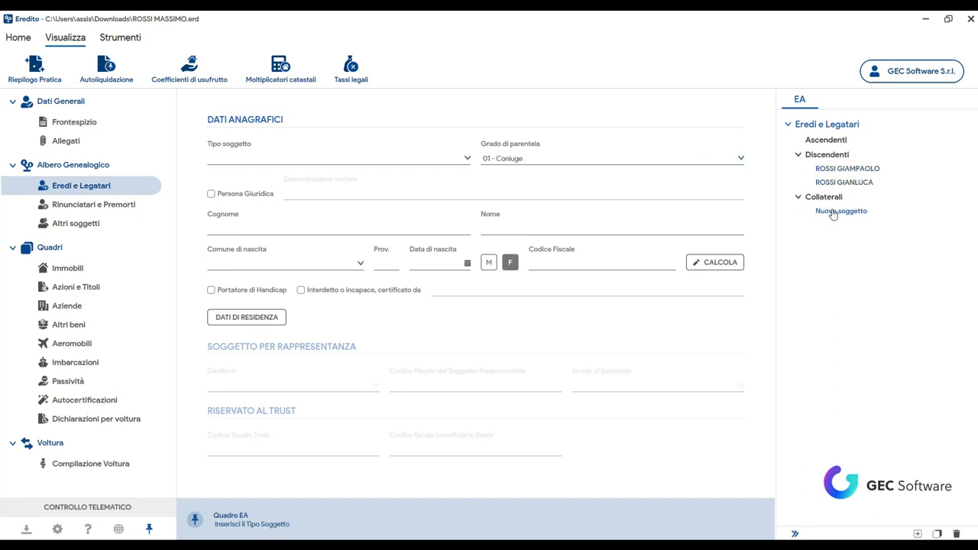
pyautogui.click(739, 159)
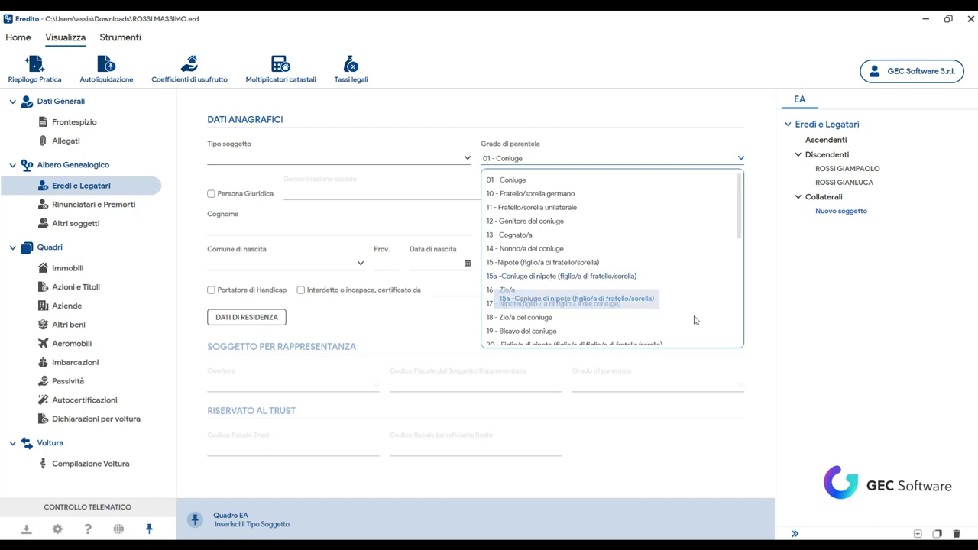
pyautogui.click(805, 266)
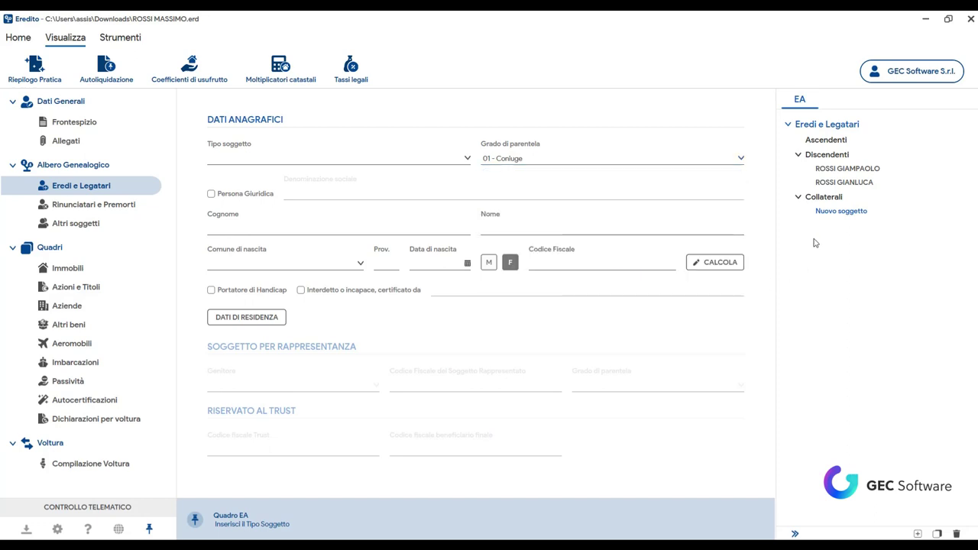
pyautogui.click(26, 41)
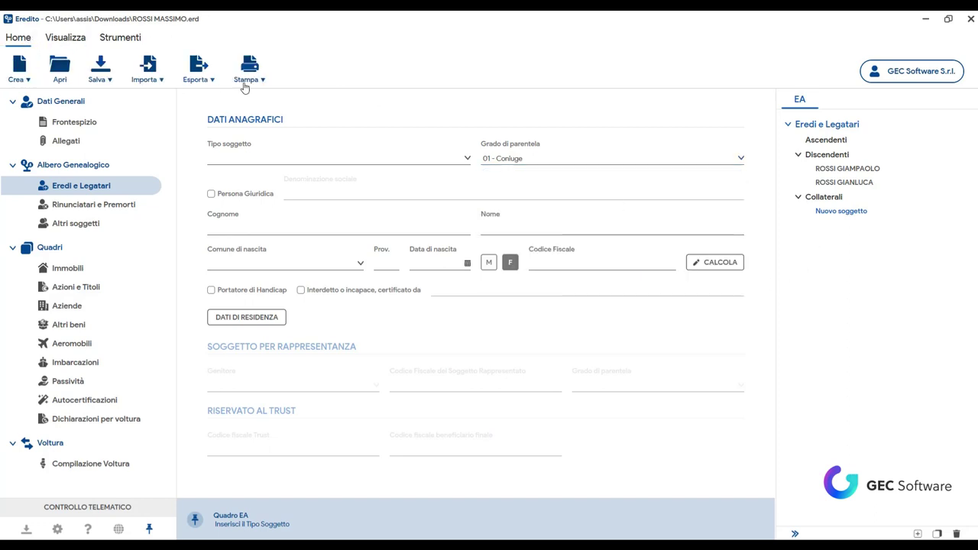
pyautogui.click(247, 77)
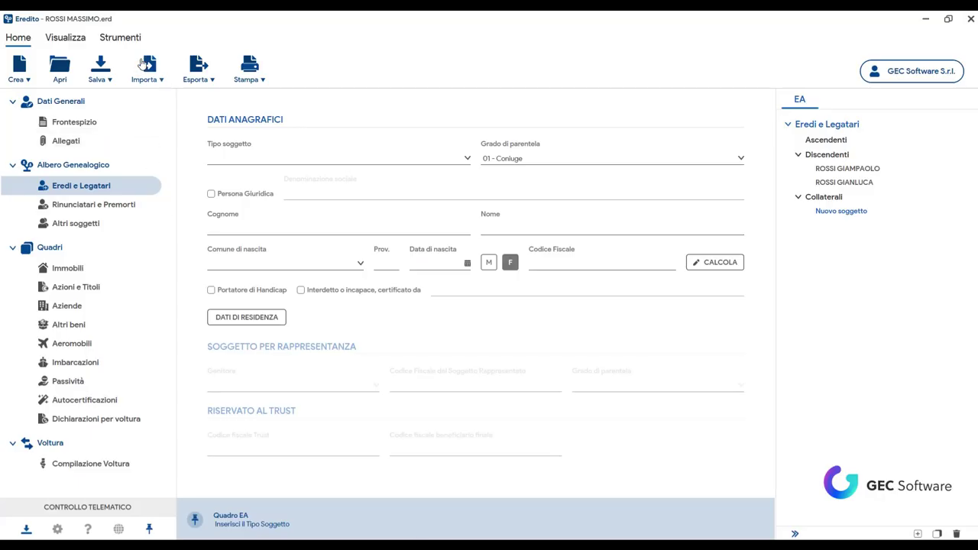
pyautogui.click(134, 38)
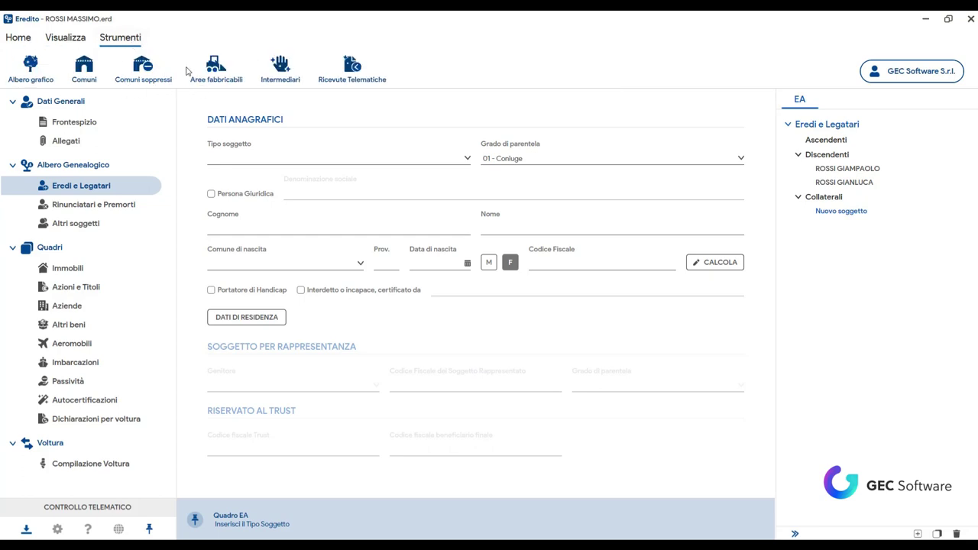
pyautogui.click(78, 39)
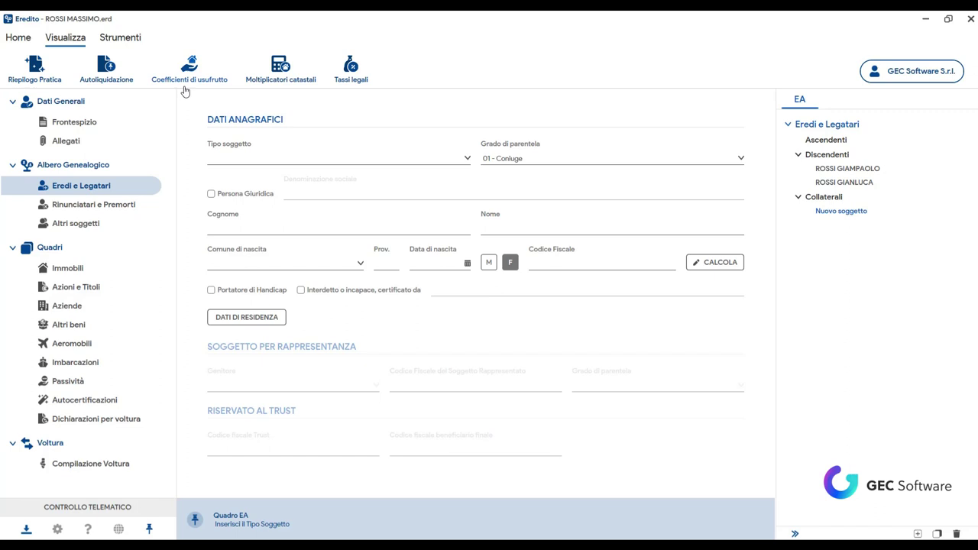
# Step: Consult the table of municipalities and close it
pyautogui.click(121, 38)
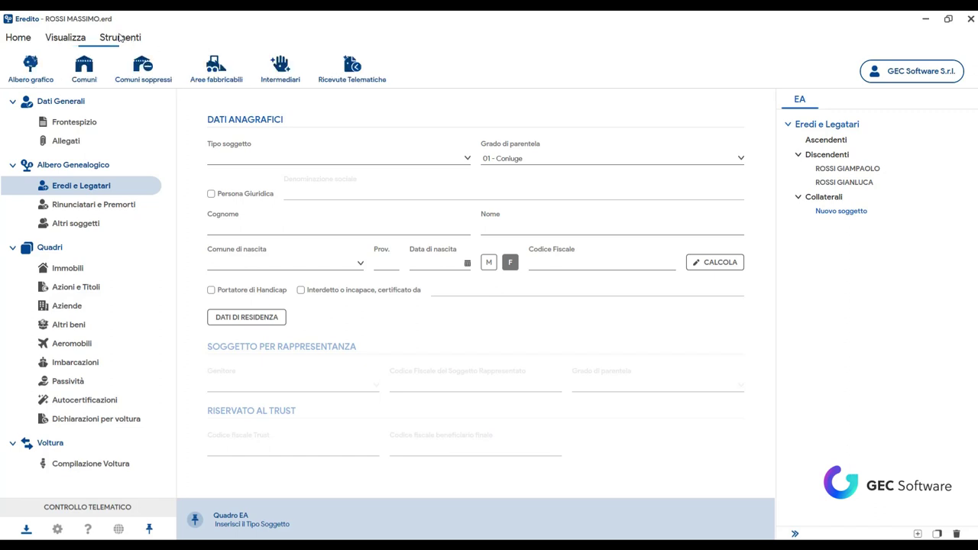
pyautogui.click(85, 67)
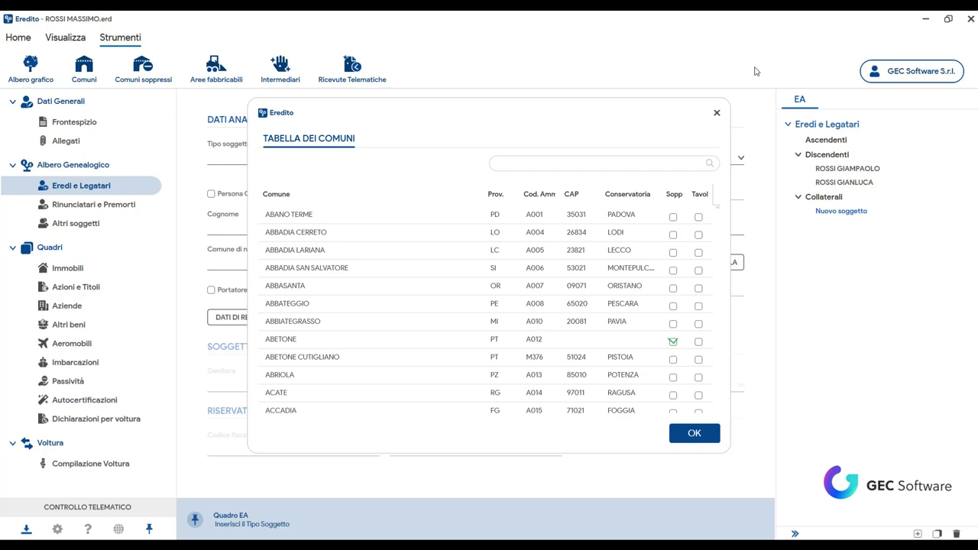
pyautogui.click(716, 114)
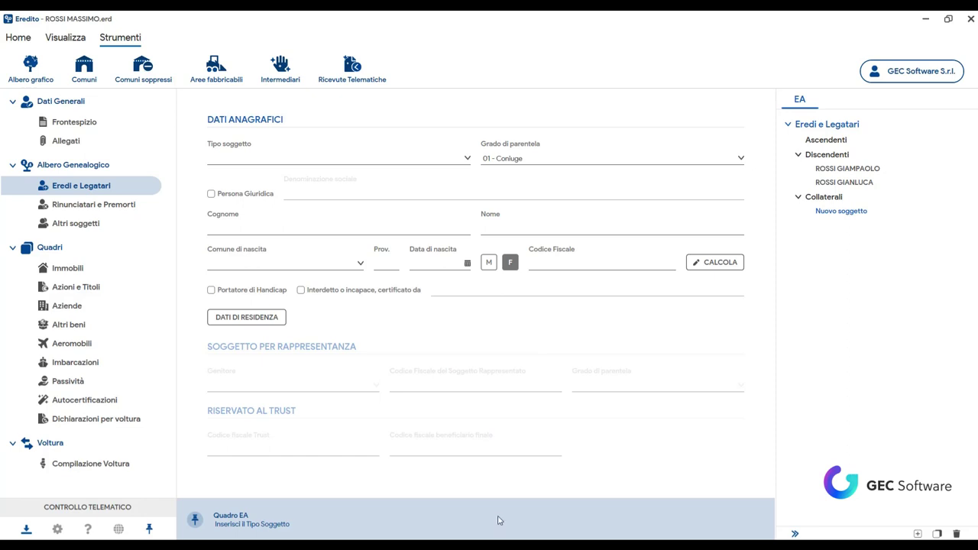
# Step: Delete the empty new subject under Collaterali
pyautogui.rightClick(850, 213)
pyautogui.click(886, 278)
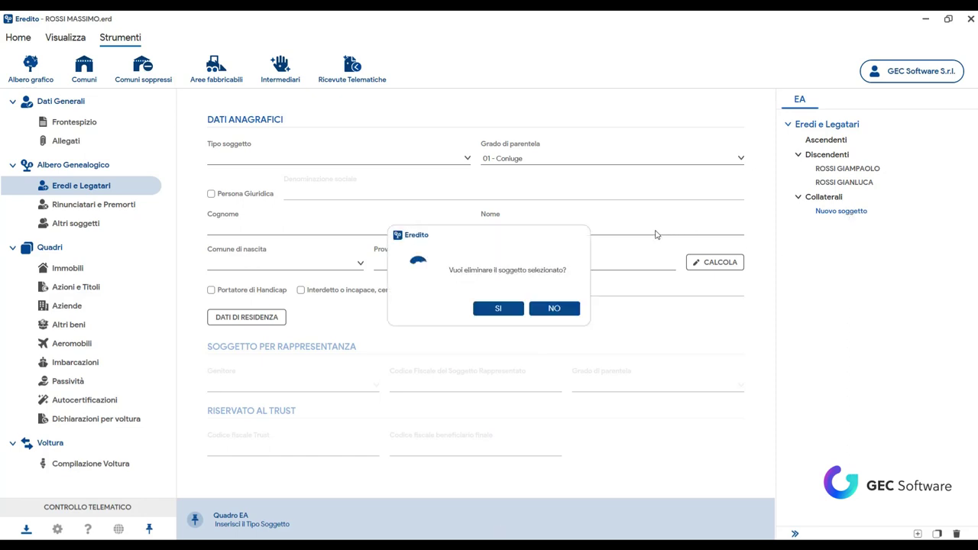
pyautogui.click(513, 308)
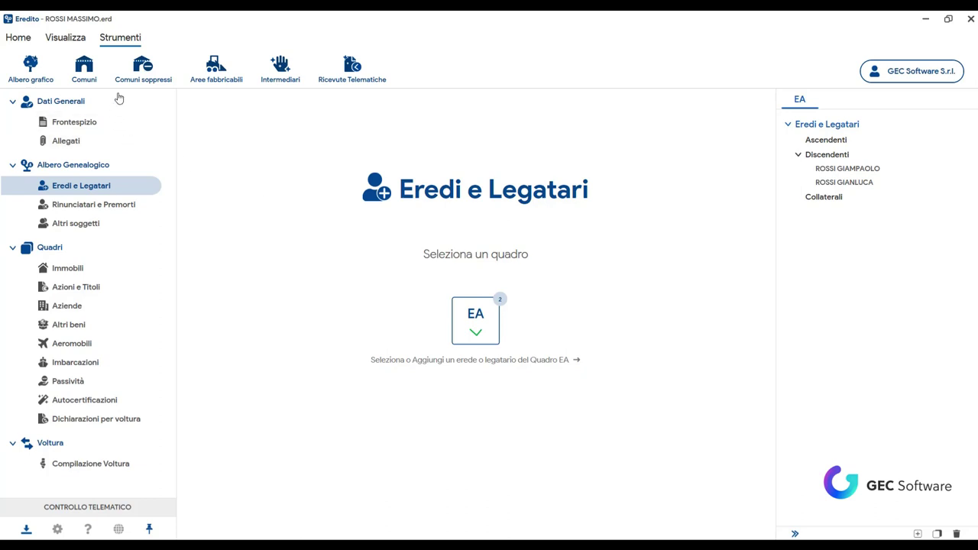
# Step: Open the export format options for the succession
pyautogui.click(17, 40)
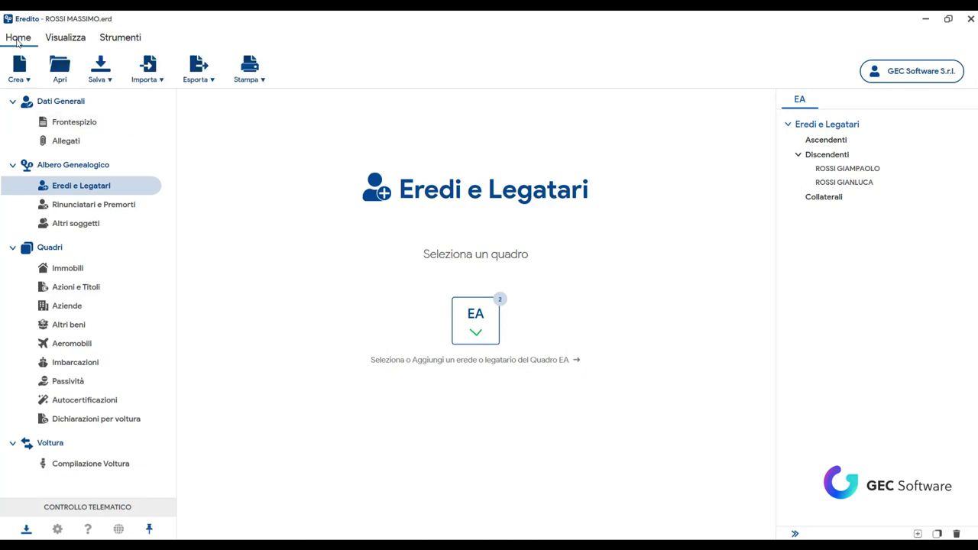
pyautogui.click(202, 79)
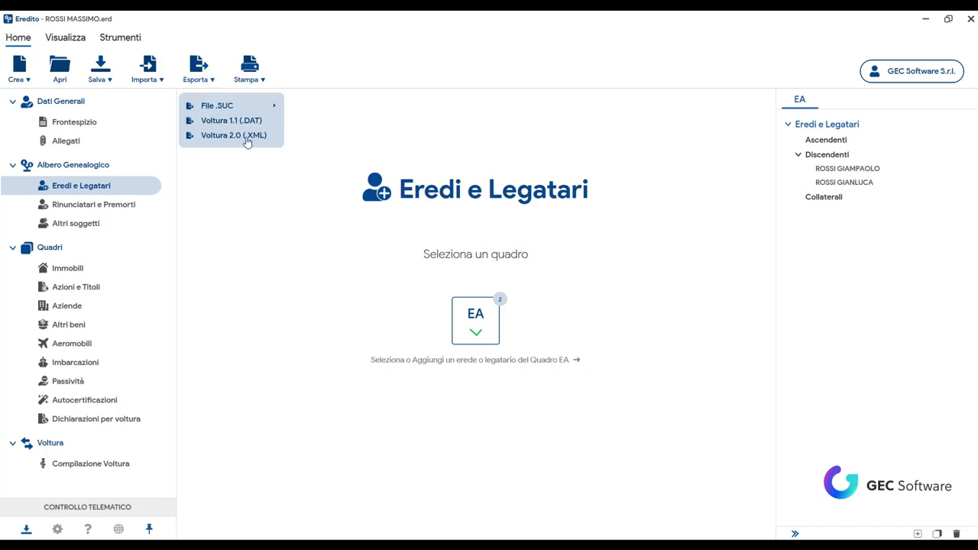